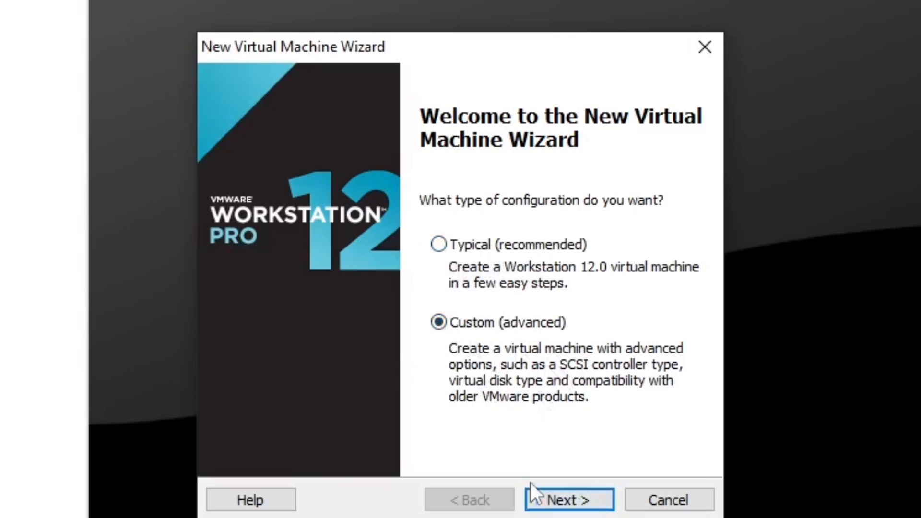
# Proceed with the custom configuration and keep Workstation 12.0 as the virtual machine's hardware compatibility.
pyautogui.click(539, 500)
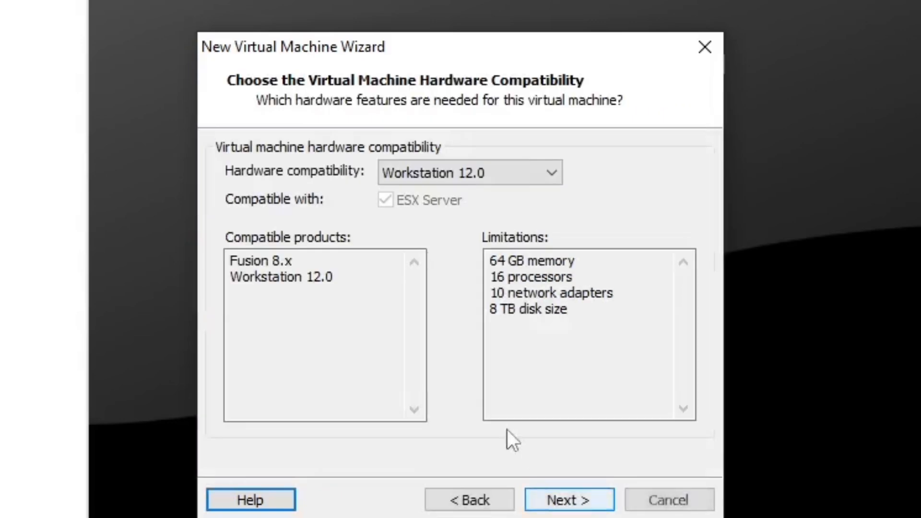
pyautogui.click(466, 174)
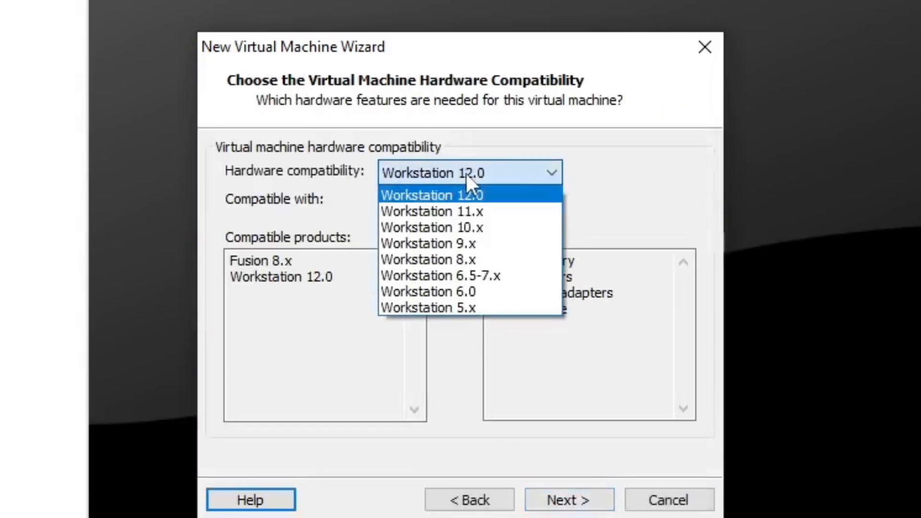
pyautogui.click(467, 174)
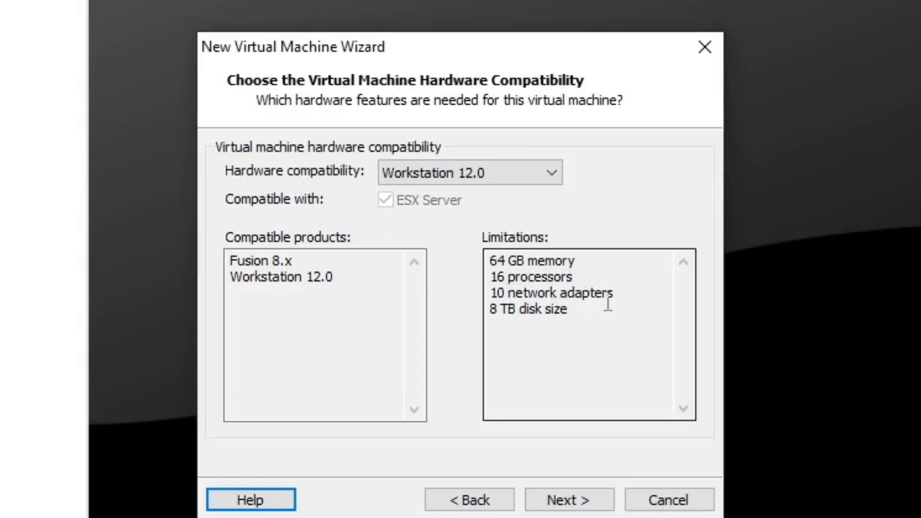
pyautogui.moveTo(614, 294); pyautogui.dragTo(484, 298)
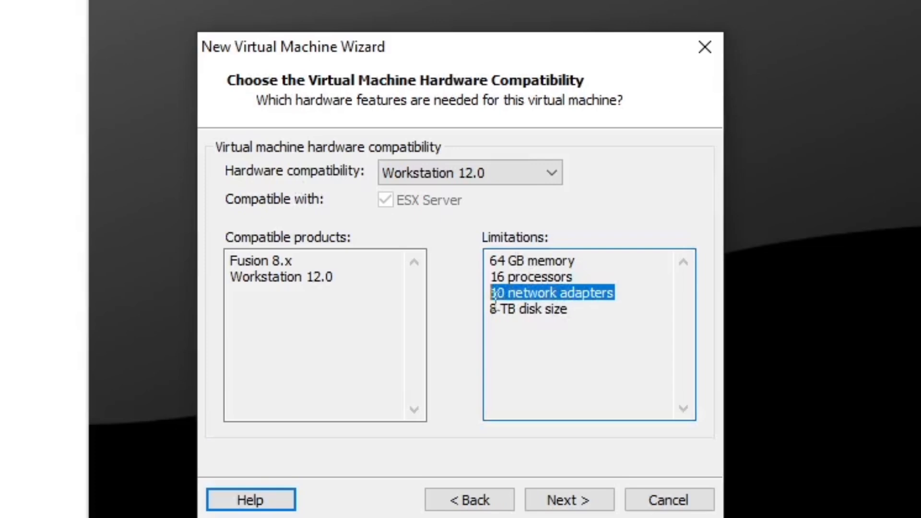
pyautogui.click(520, 331)
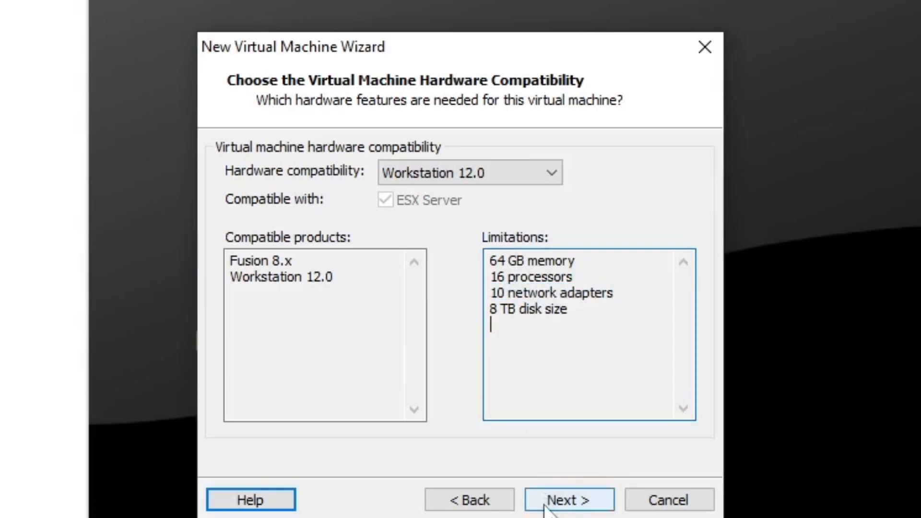
pyautogui.click(464, 176)
pyautogui.click(464, 174)
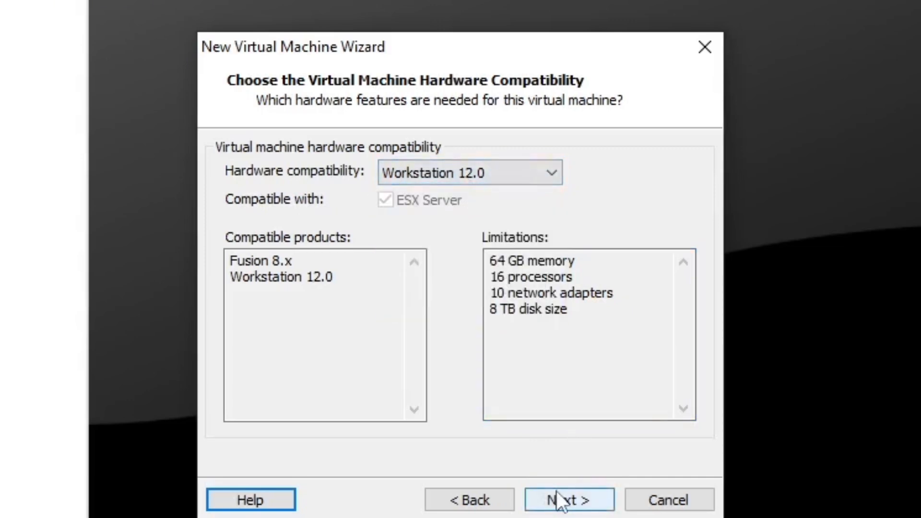
pyautogui.click(458, 172)
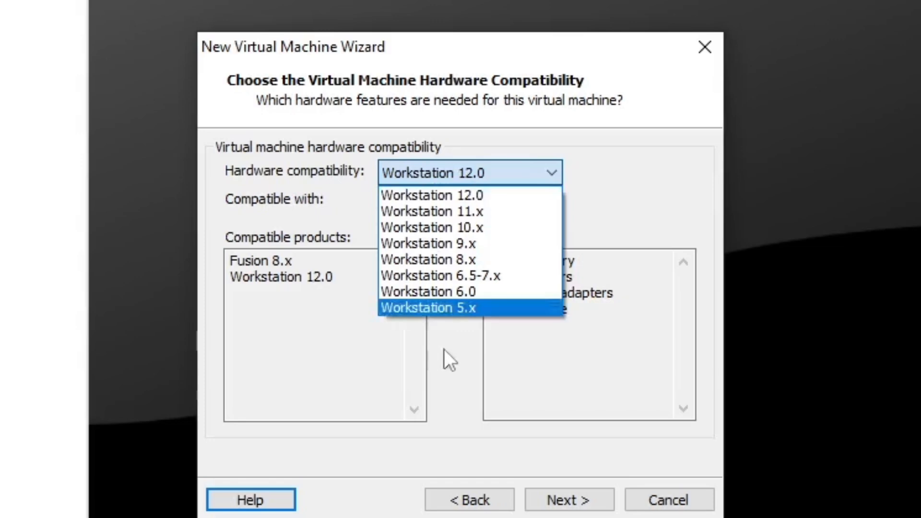
pyautogui.click(459, 172)
pyautogui.click(575, 500)
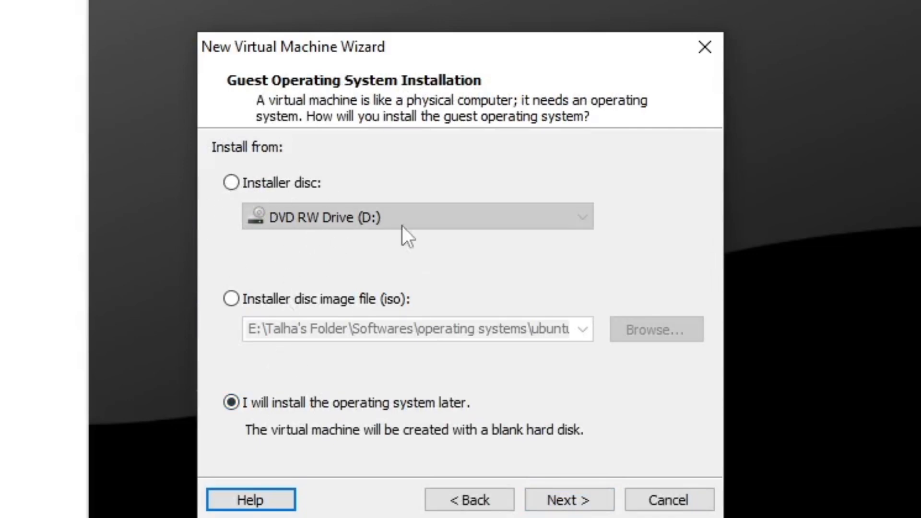
# Choose to install the operating system later, creating the virtual machine with a blank hard disk.
pyautogui.click(237, 183)
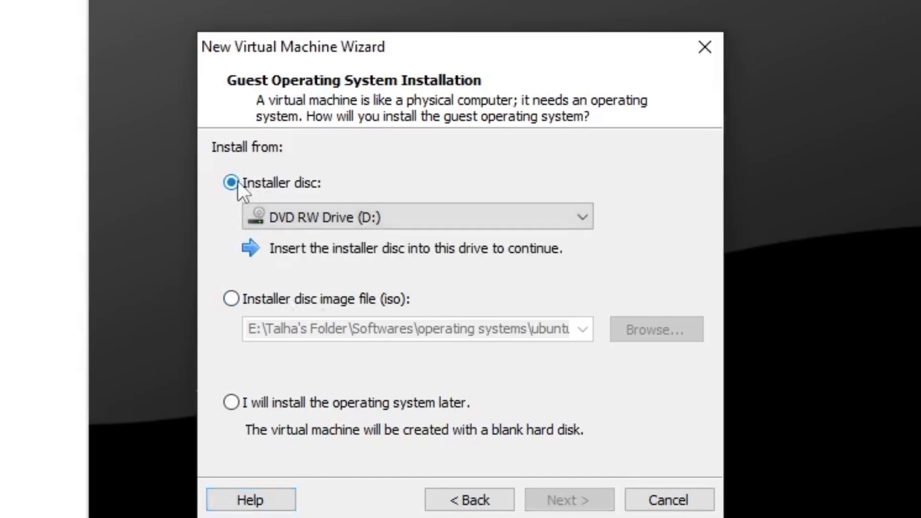
pyautogui.click(231, 299)
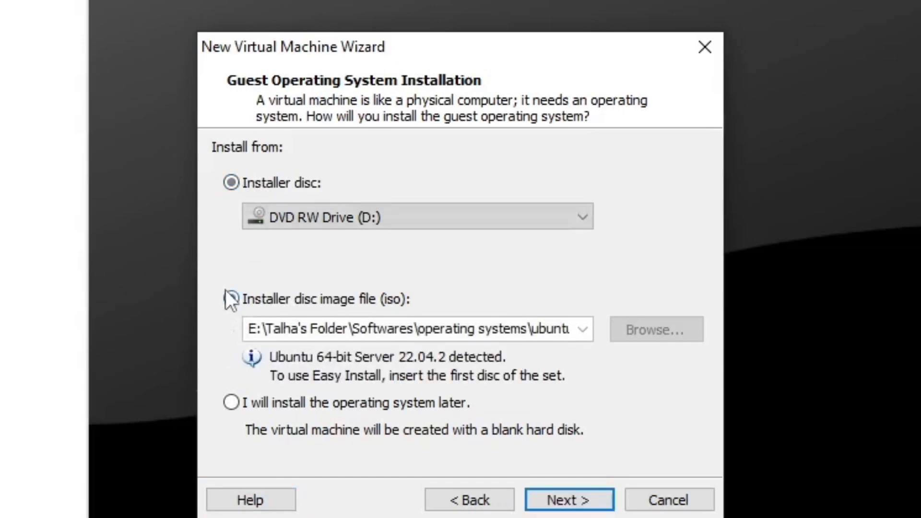
pyautogui.click(233, 403)
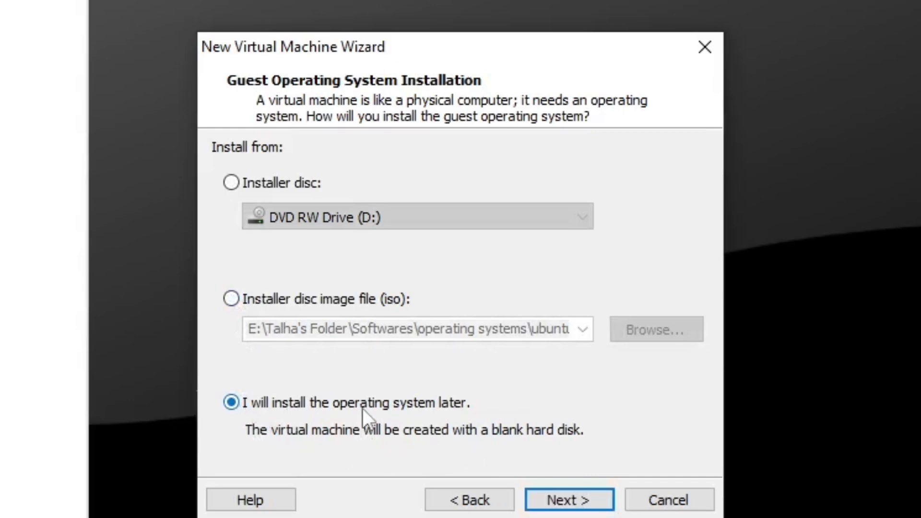
pyautogui.click(584, 503)
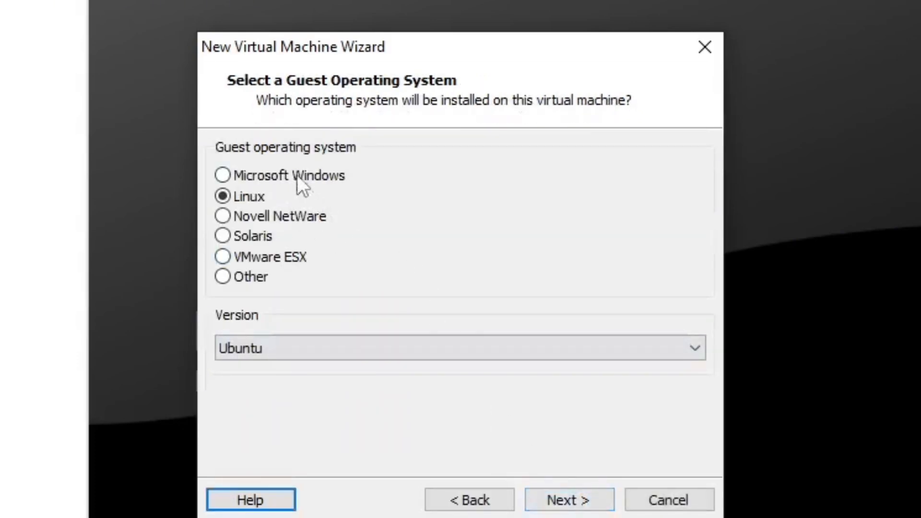
# Examine the versions offered for the Microsoft Windows and Linux guest operating systems.
pyautogui.click(257, 175)
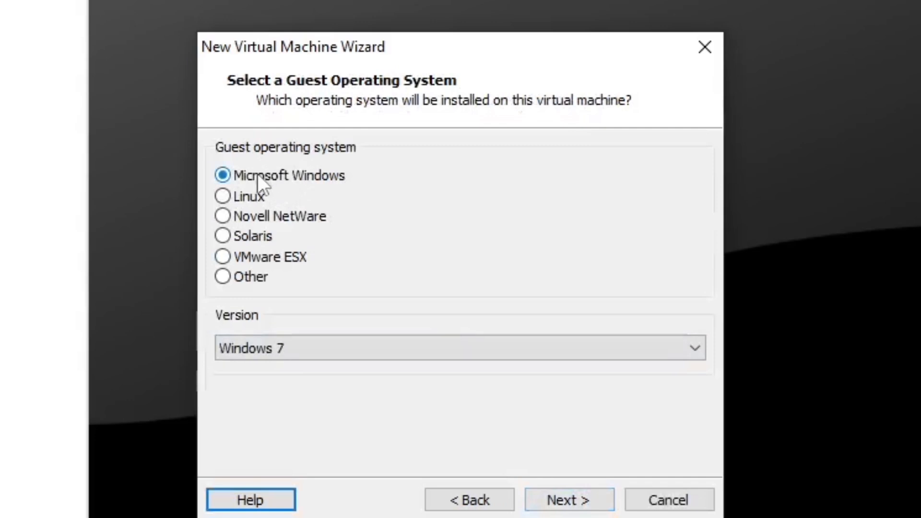
pyautogui.click(331, 342)
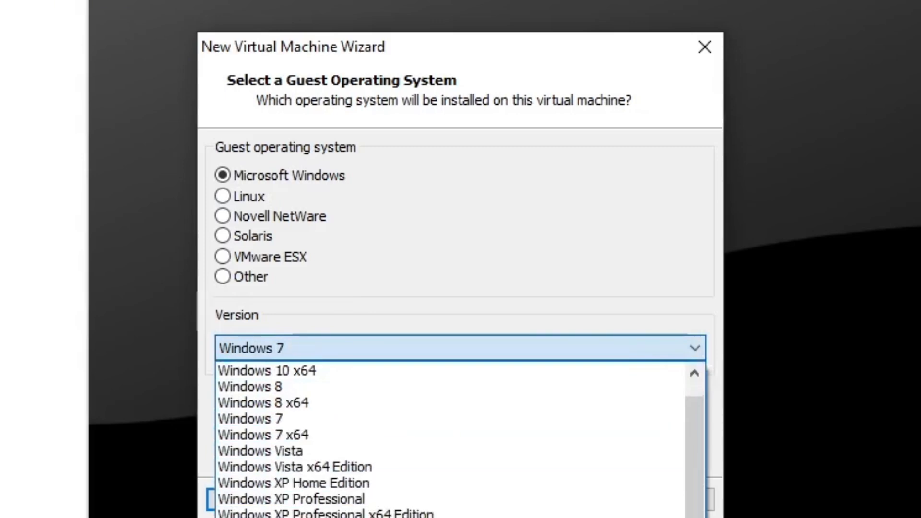
pyautogui.click(425, 245)
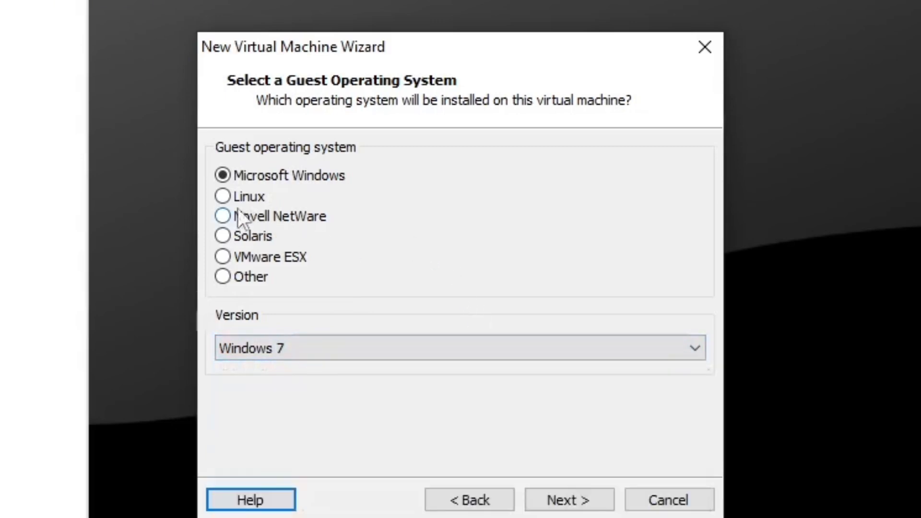
pyautogui.click(224, 198)
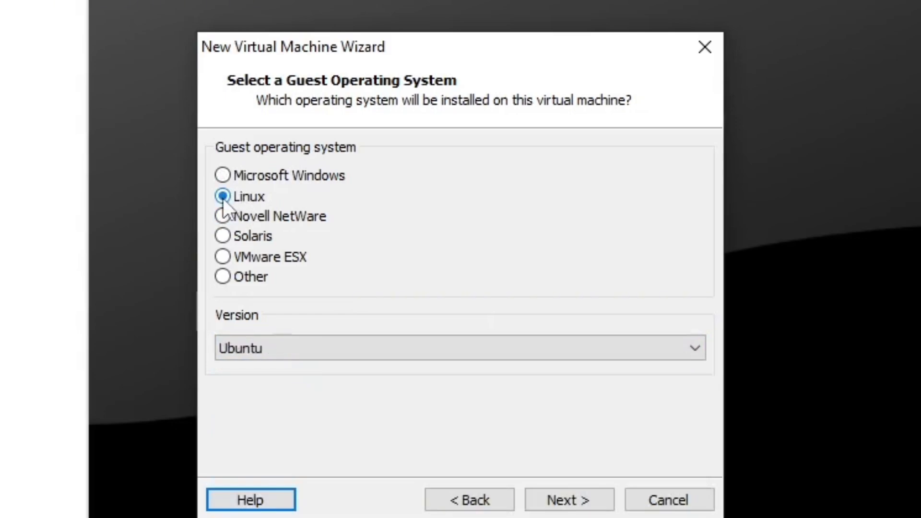
pyautogui.click(419, 349)
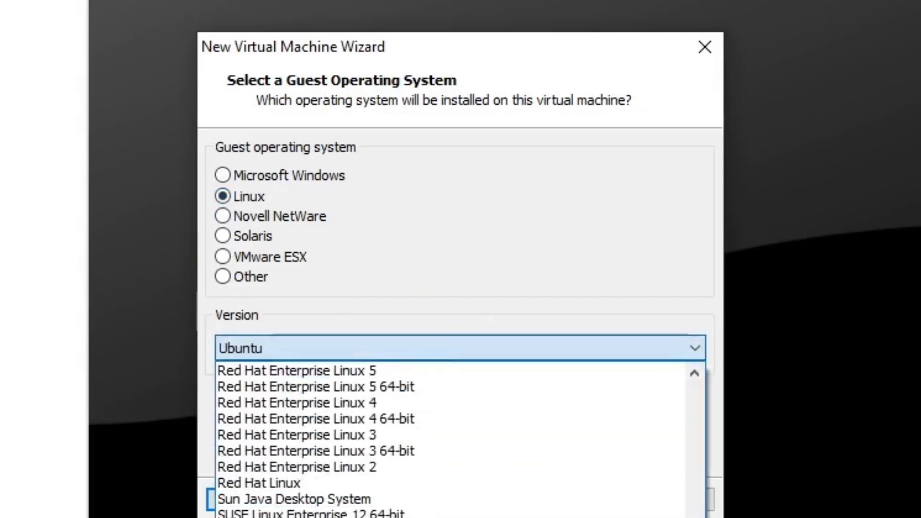
pyautogui.click(419, 252)
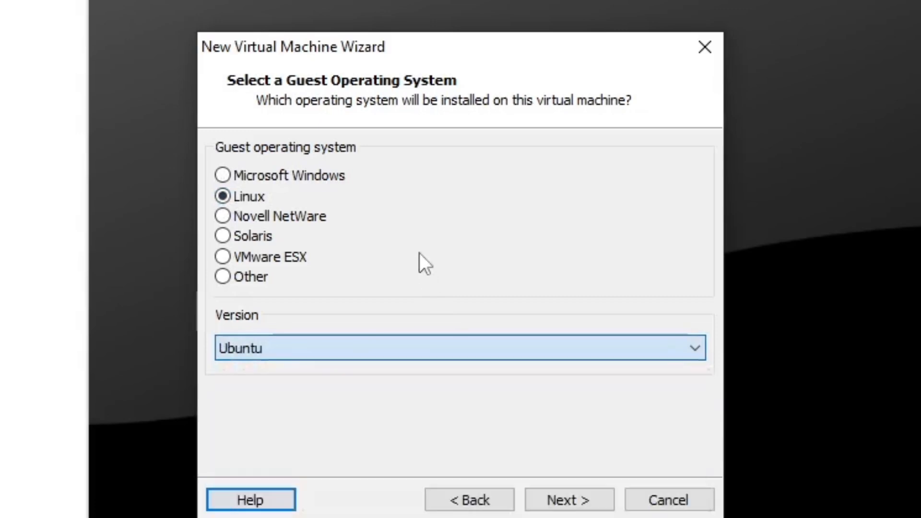
pyautogui.click(223, 257)
# Select Microsoft Windows as the guest operating system with version Windows 10 x64, and continue.
pyautogui.click(230, 177)
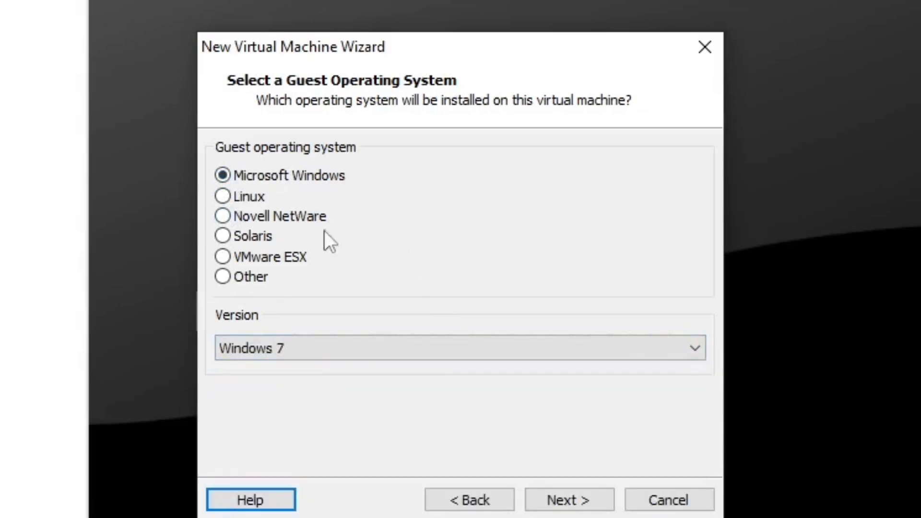
pyautogui.click(364, 354)
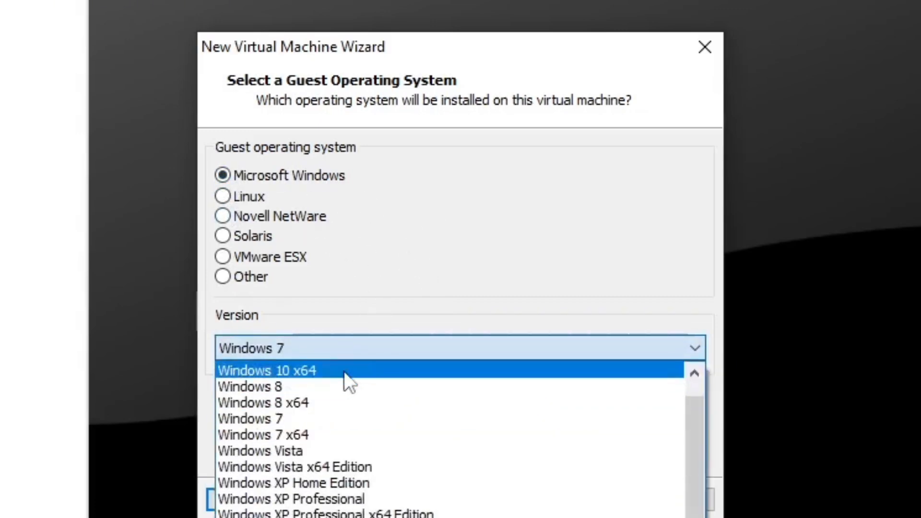
pyautogui.click(344, 371)
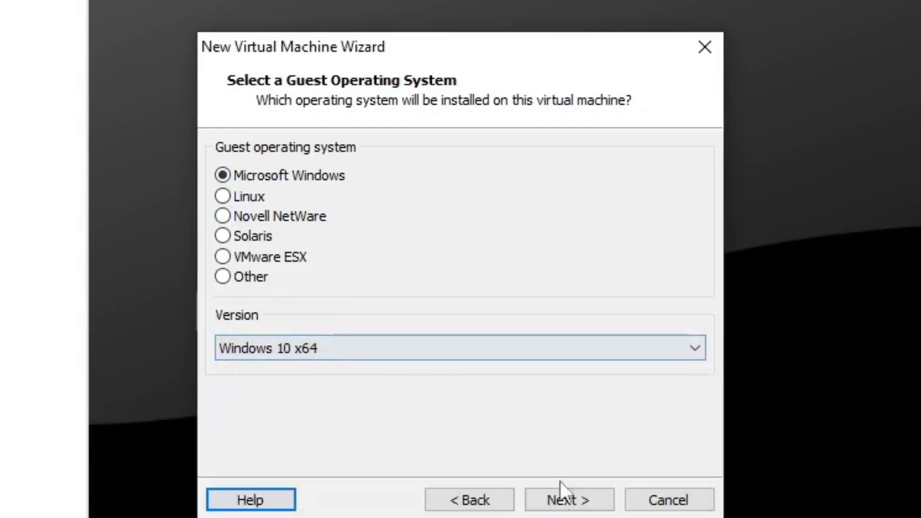
pyautogui.click(547, 497)
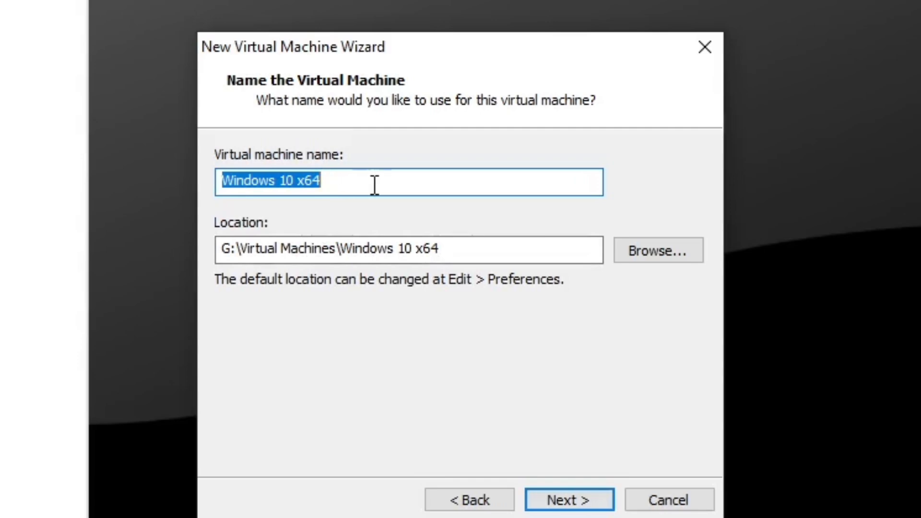
# Change the virtual machine's location to Work\Virtual Machines\Windows 10 x64 inside the personal folder on drive E and try to continue.
pyautogui.click(338, 185)
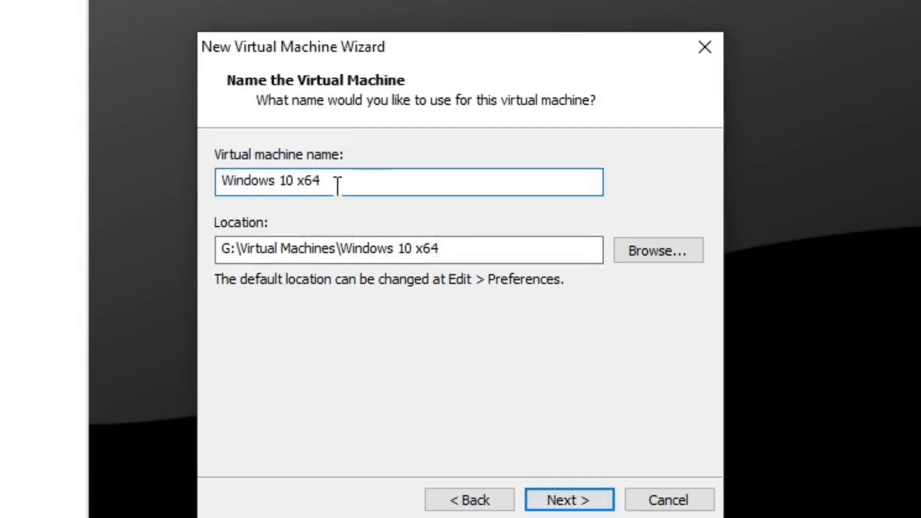
pyautogui.moveTo(331, 250); pyautogui.dragTo(148, 240)
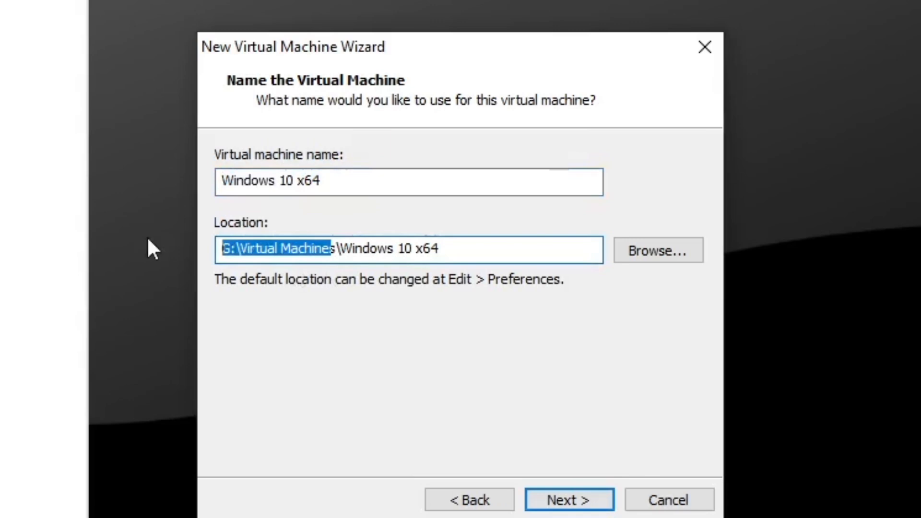
pyautogui.write("E:\\Talha's Folder\\Work\\Virtual Machine")
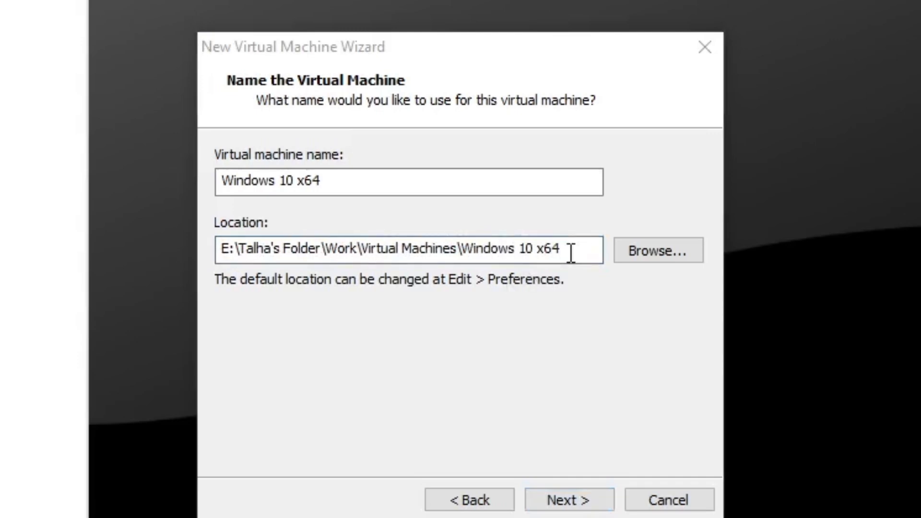
pyautogui.click(566, 501)
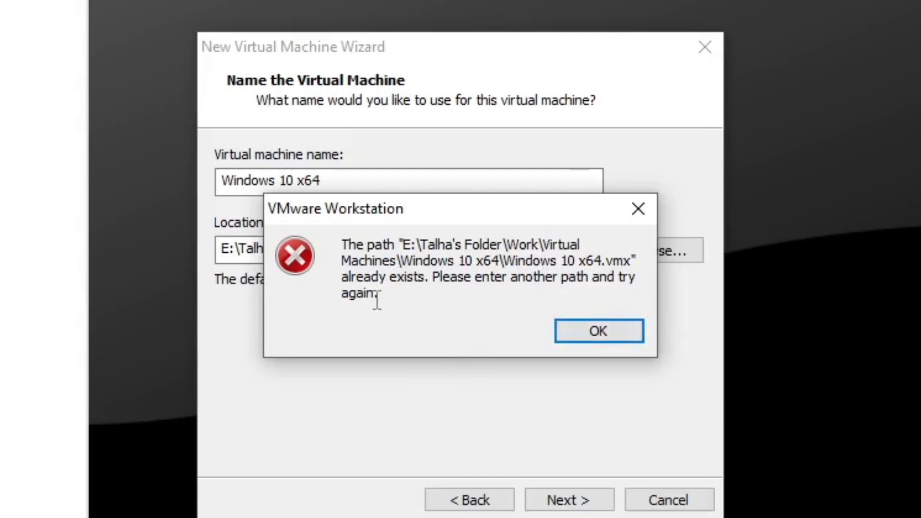
pyautogui.click(608, 330)
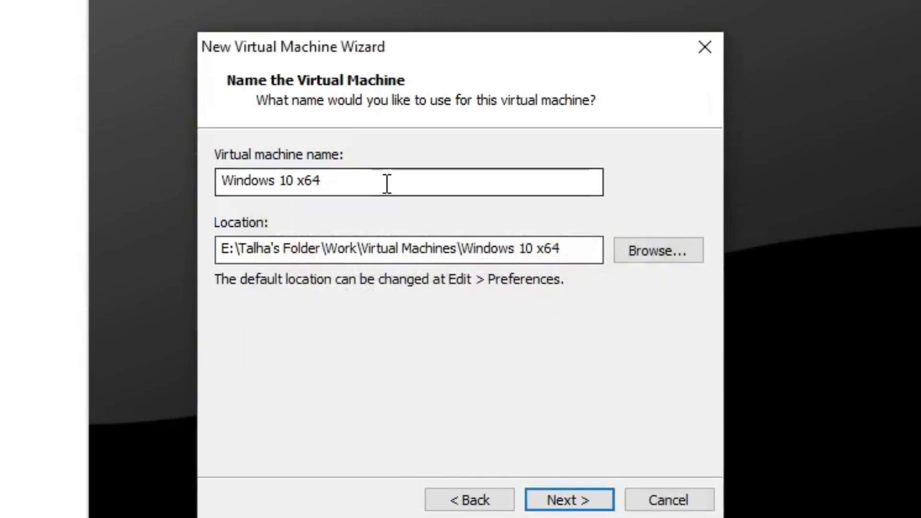
# Rename the virtual machine as "Windows 10 x64 -test", add " -test" to the end of its location path, and continue.
pyautogui.press('Left')
pyautogui.press('Left')
pyautogui.press('Left')
pyautogui.press('Left')
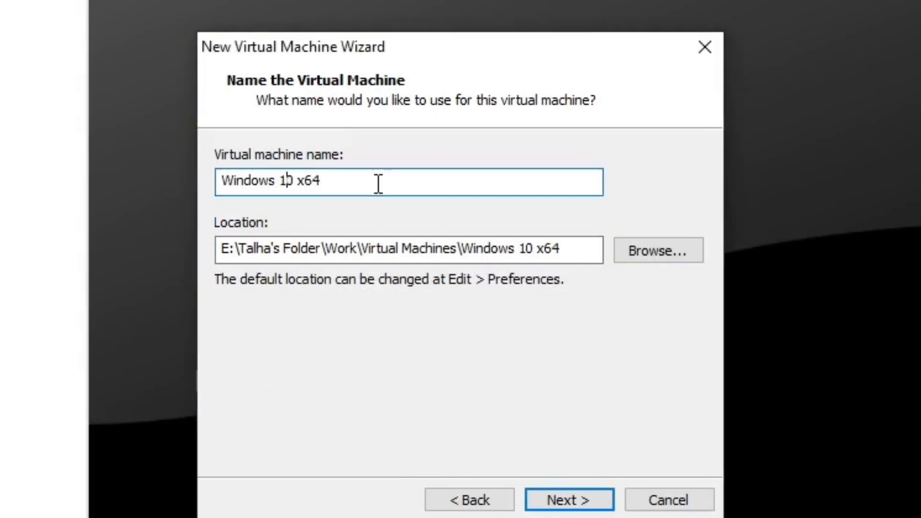
pyautogui.press('End')
pyautogui.write('-test')
pyautogui.click(568, 253)
pyautogui.write('-test')
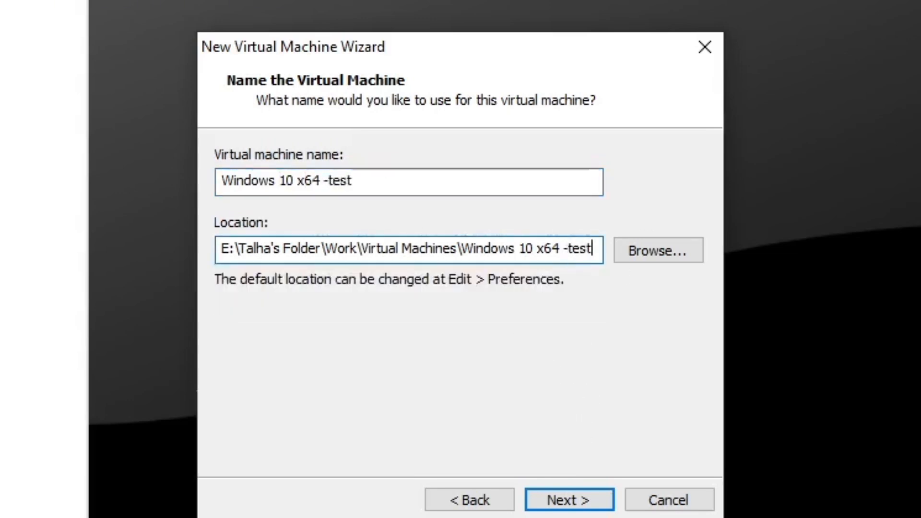
pyautogui.click(574, 497)
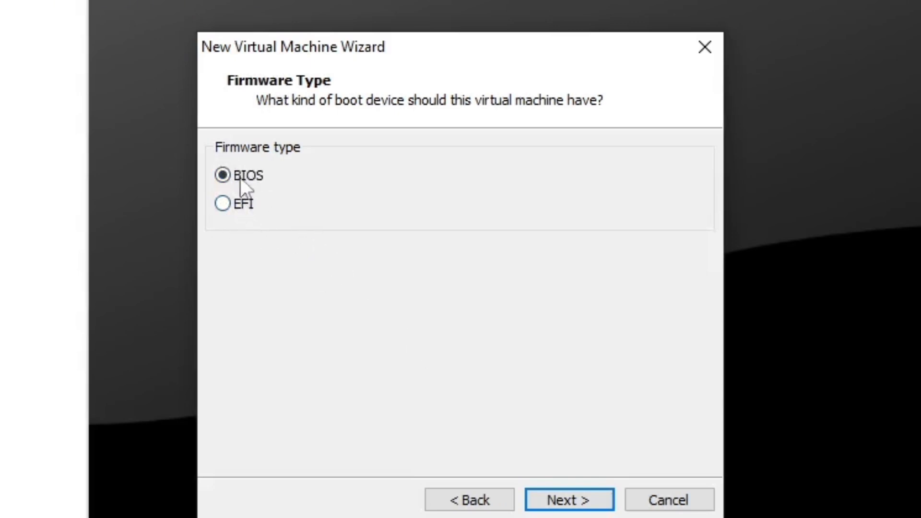
# Accept BIOS as the firmware type and configure 2 processors with 4 cores per processor.
pyautogui.click(572, 503)
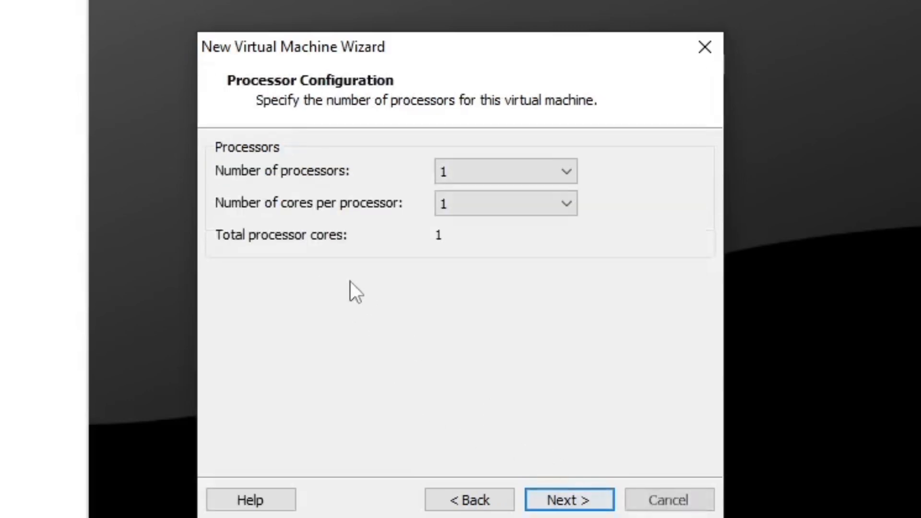
pyautogui.click(457, 180)
pyautogui.click(465, 211)
pyautogui.click(456, 206)
pyautogui.click(468, 273)
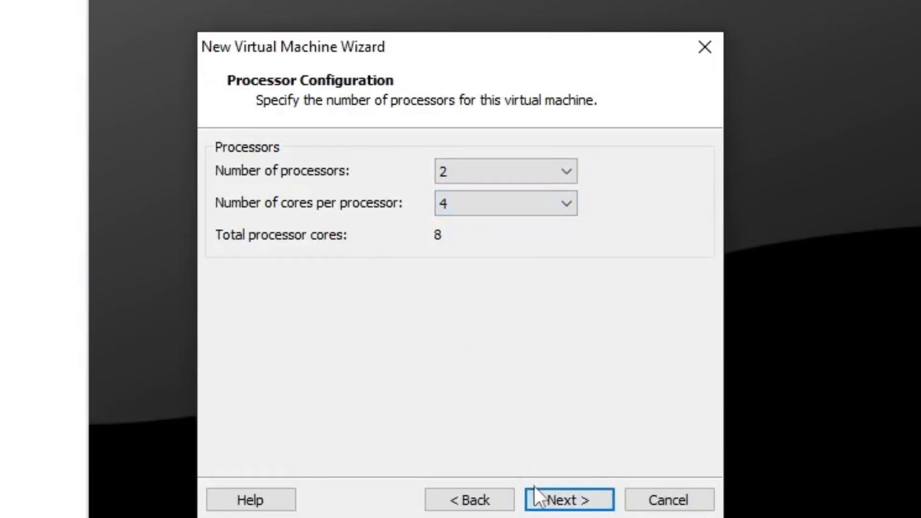
pyautogui.click(565, 502)
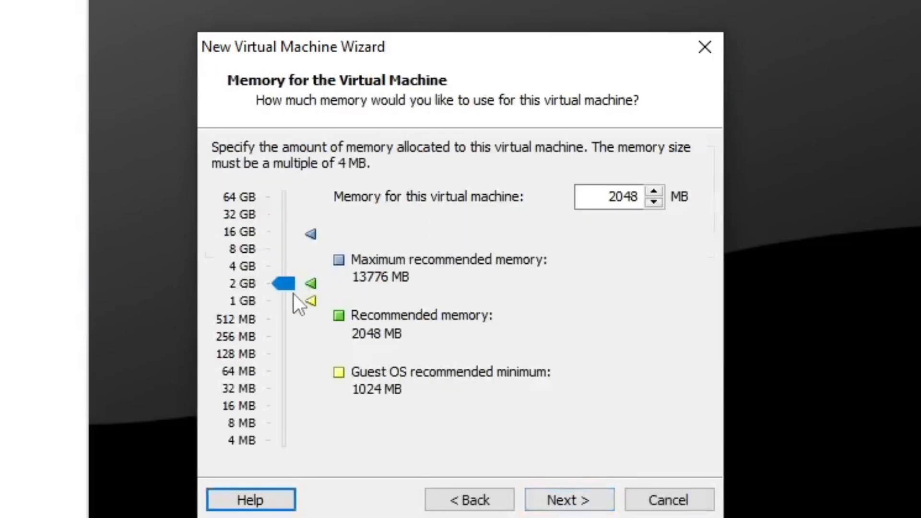
# Allocate 4 GB of memory to the virtual machine and choose bridged networking as its network type.
pyautogui.moveTo(283, 289); pyautogui.dragTo(277, 267)
pyautogui.click(582, 500)
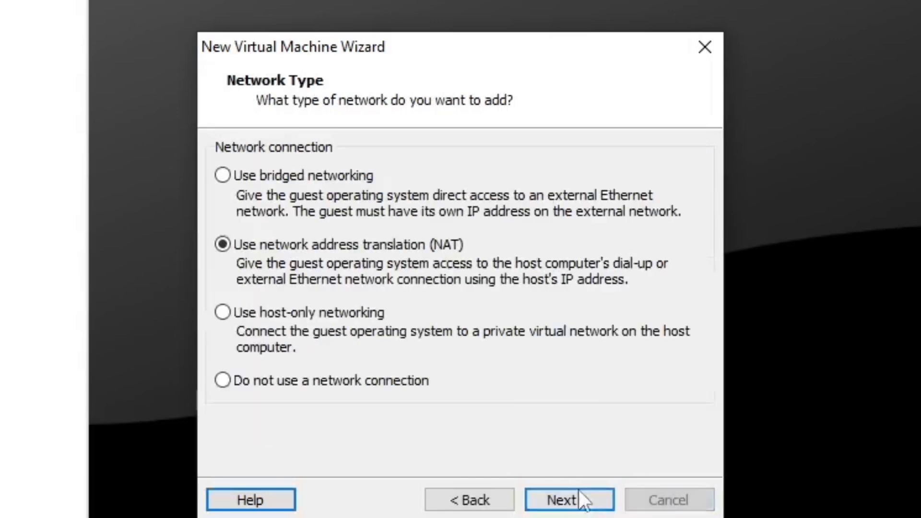
pyautogui.click(223, 176)
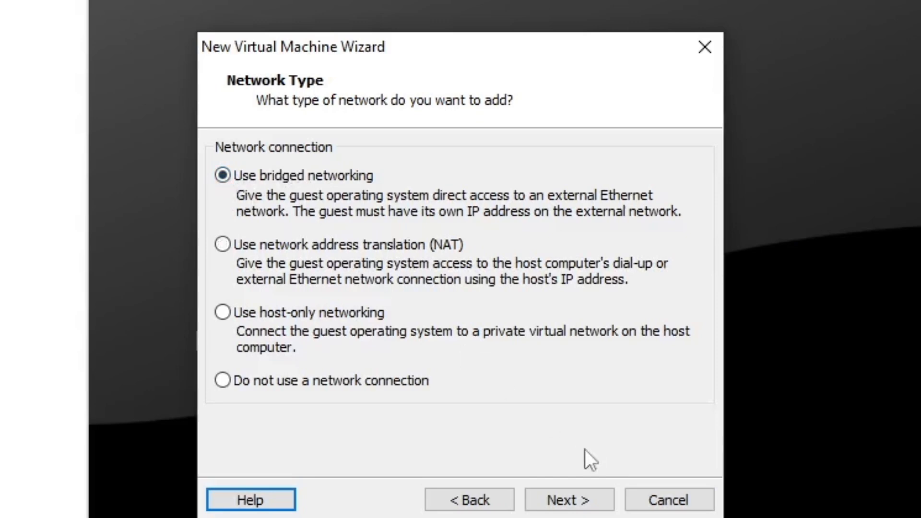
# Accept the network type, keep the LSI Logic SAS controller and SCSI disk type, and choose to create a new virtual disk.
pyautogui.click(583, 497)
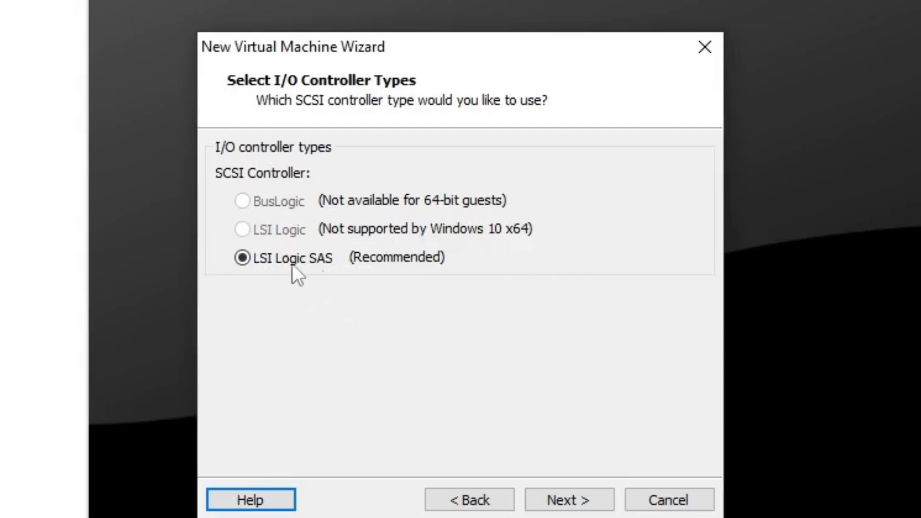
pyautogui.click(557, 501)
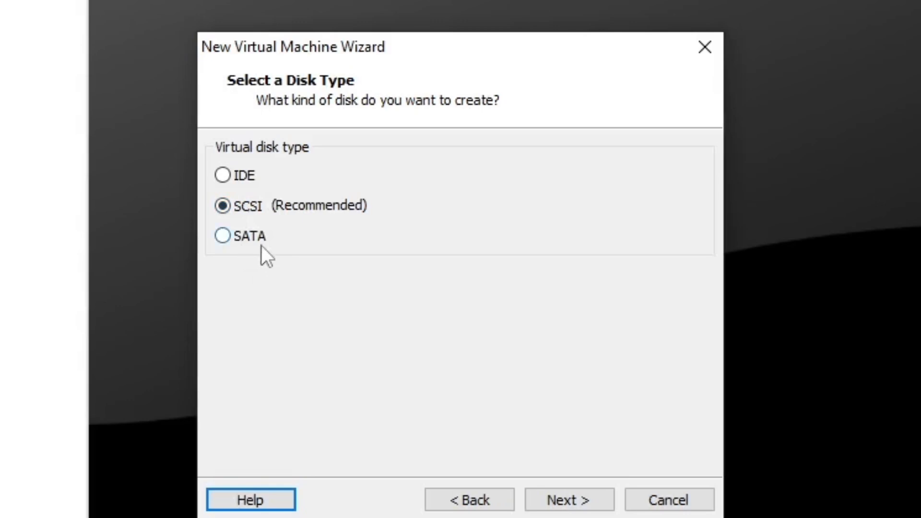
pyautogui.click(573, 501)
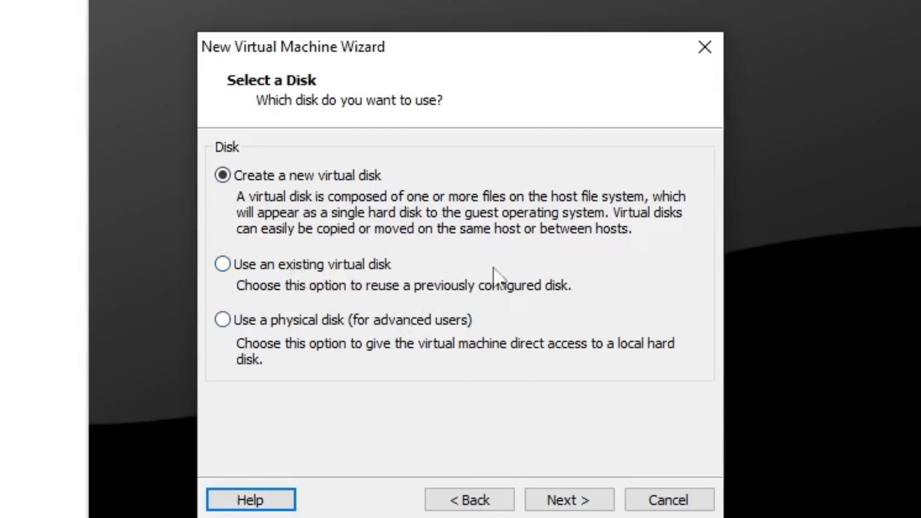
pyautogui.click(551, 500)
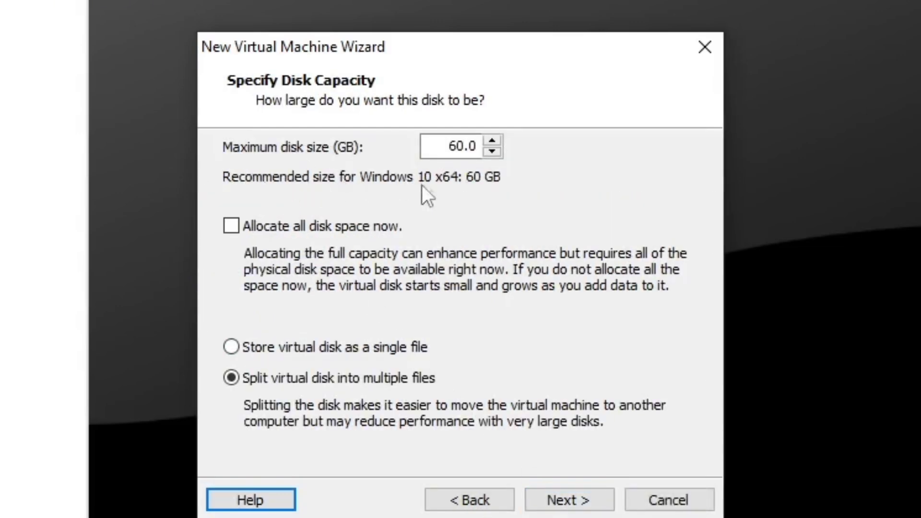
# Set the maximum disk size to 100 GB, split into multiple files, and accept Windows 10 x64 -test.vmdk as the disk file.
pyautogui.doubleClick(474, 146)
pyautogui.write('100')
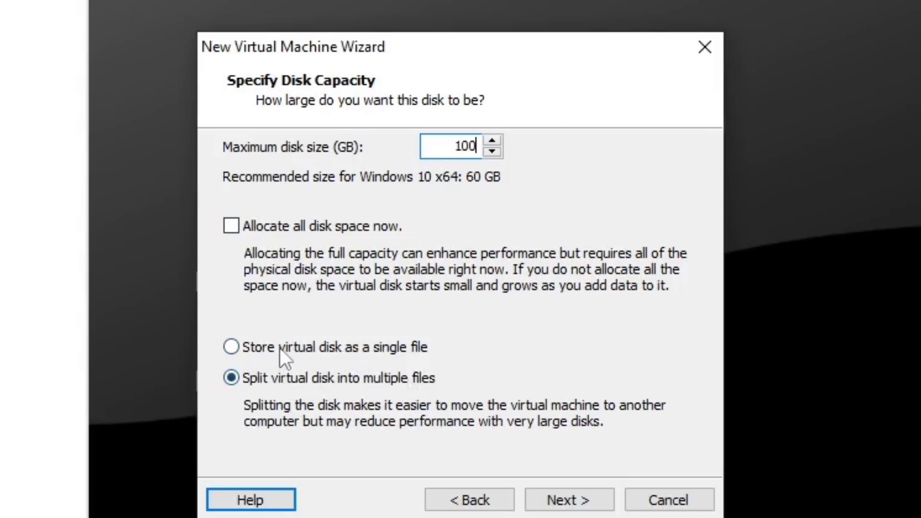
pyautogui.click(307, 350)
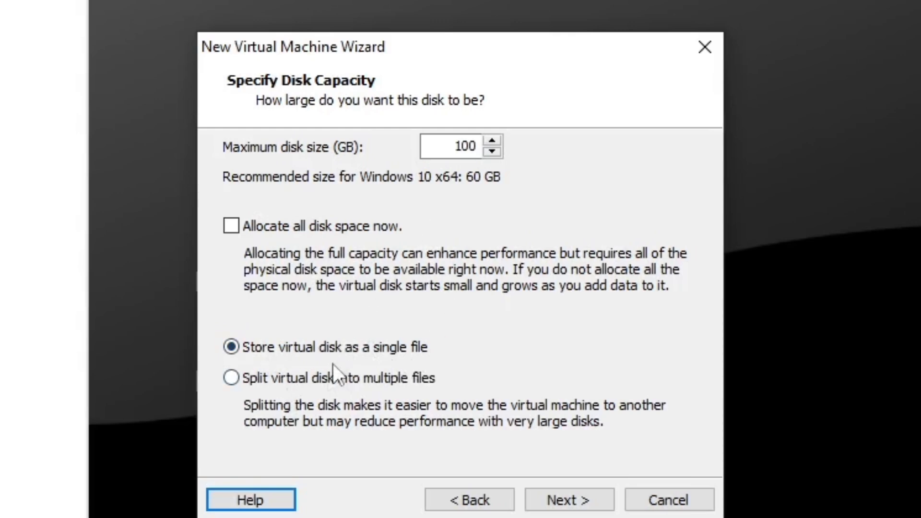
pyautogui.click(230, 378)
pyautogui.click(231, 348)
pyautogui.click(230, 379)
pyautogui.click(565, 500)
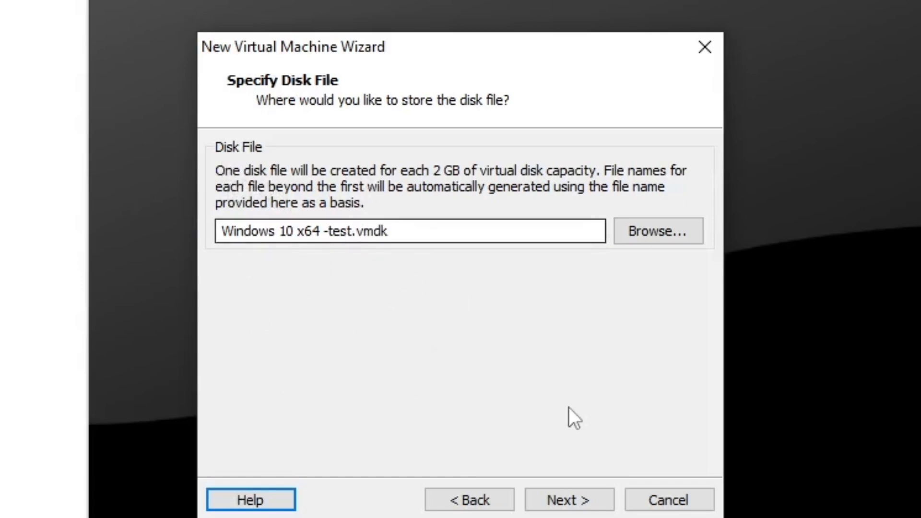
pyautogui.click(563, 503)
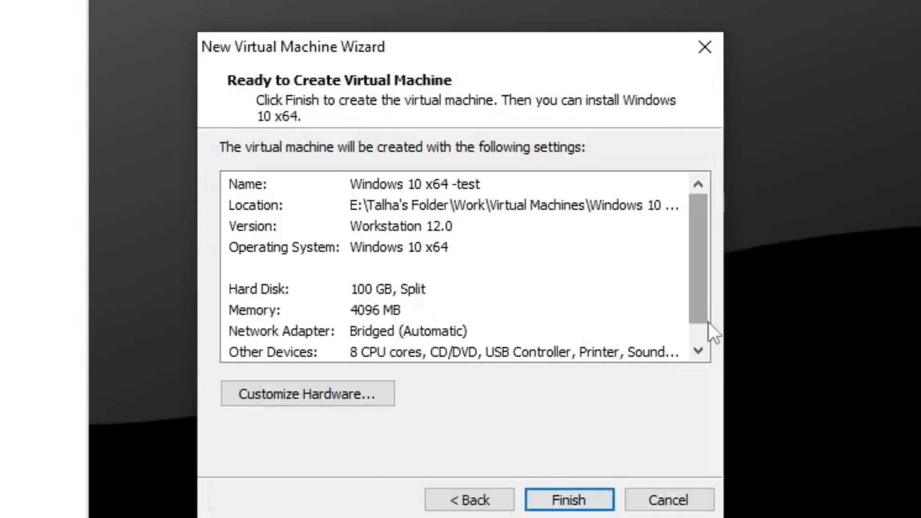
# Review the summary of the virtual machine's settings and open its hardware customization.
pyautogui.click(698, 350)
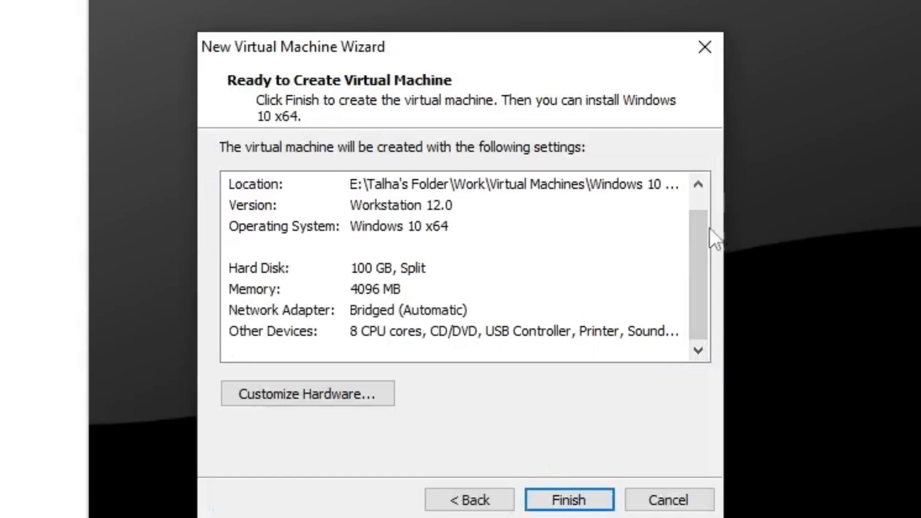
pyautogui.scroll(1, 695, 198)
pyautogui.scroll(-1, 703, 302)
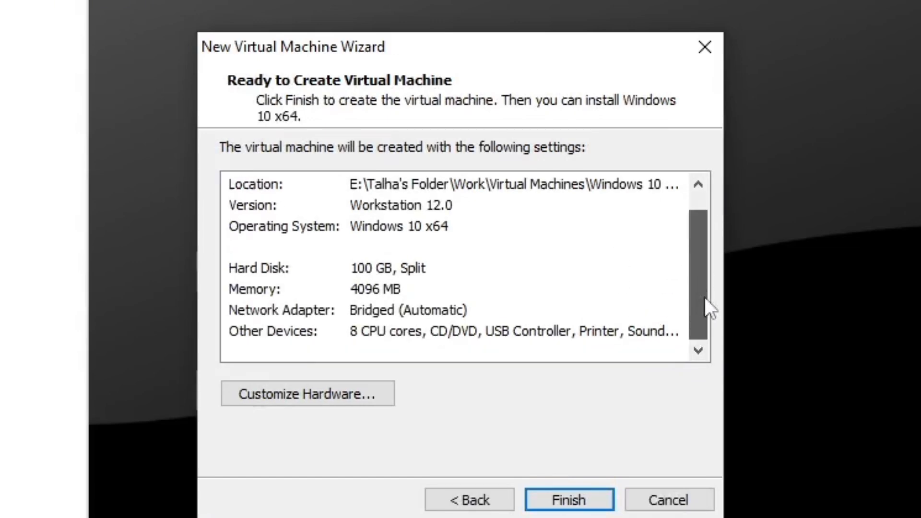
pyautogui.scroll(1, 704, 269)
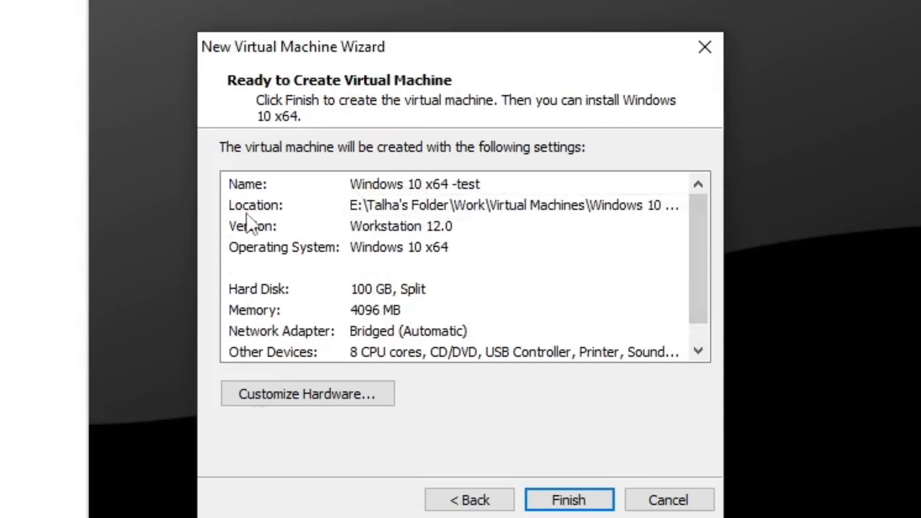
pyautogui.click(697, 348)
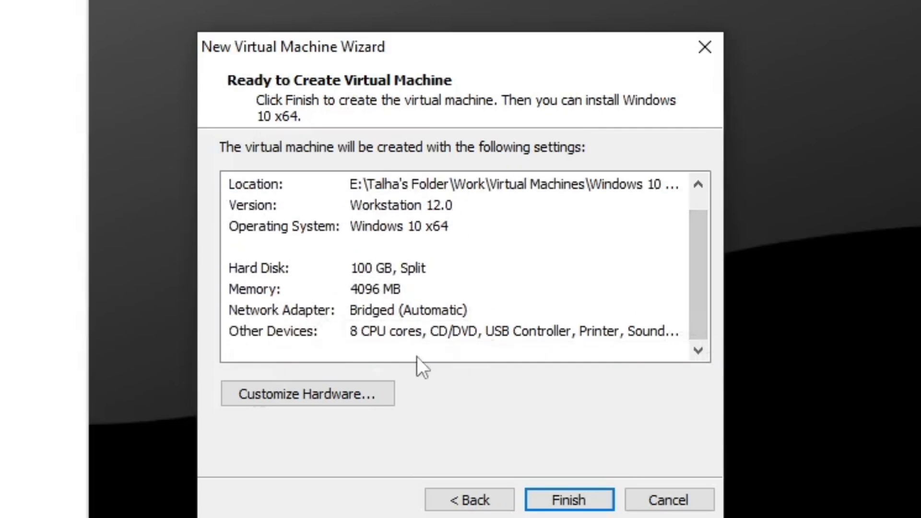
pyautogui.click(329, 397)
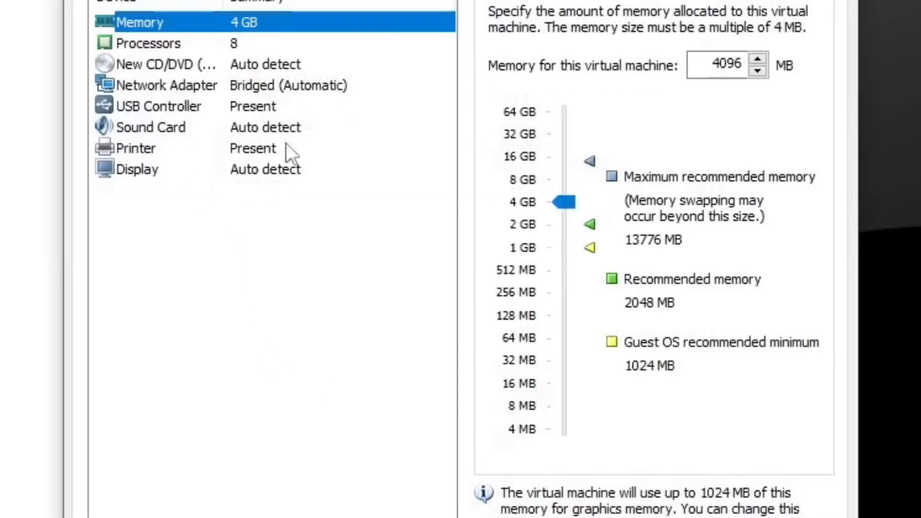